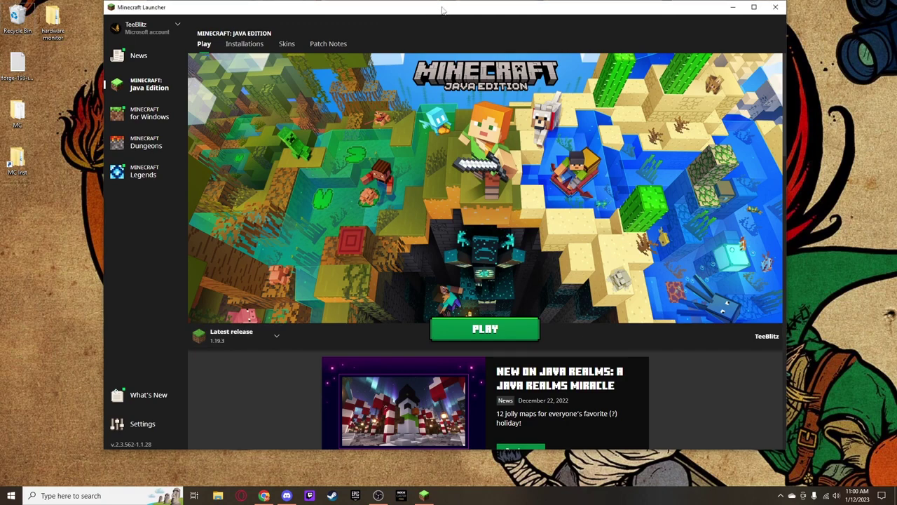
Confirm the launcher lists 1.19.3 as the latest Java Edition release, then switch to Chrome
drag(442, 9, 441, 20)
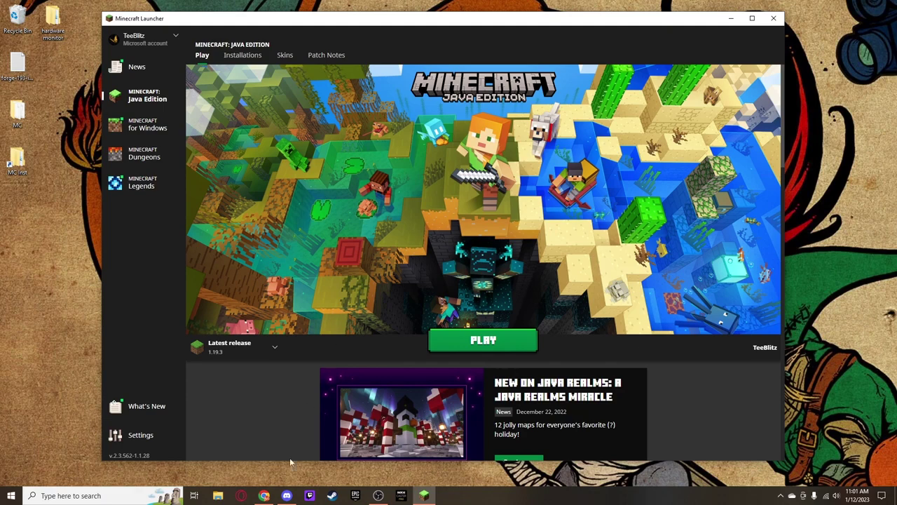
click(264, 495)
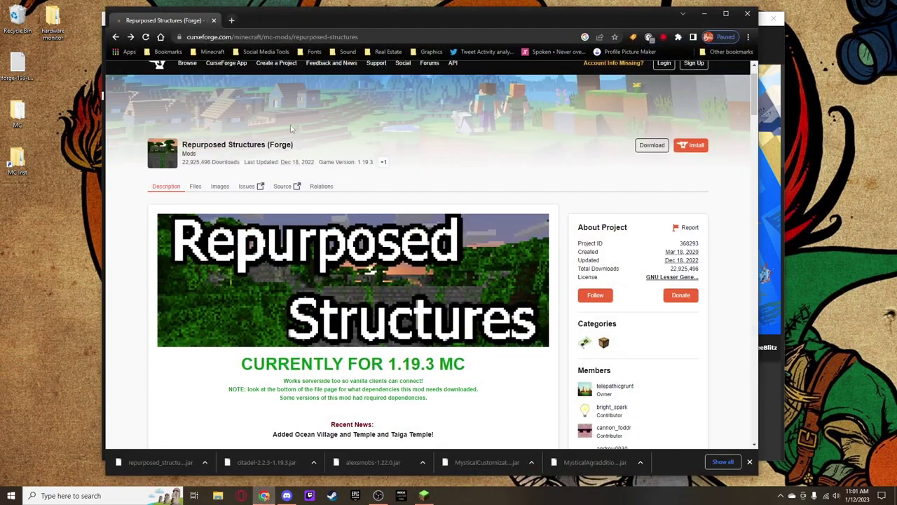
Open java.com in a new tab
click(402, 36)
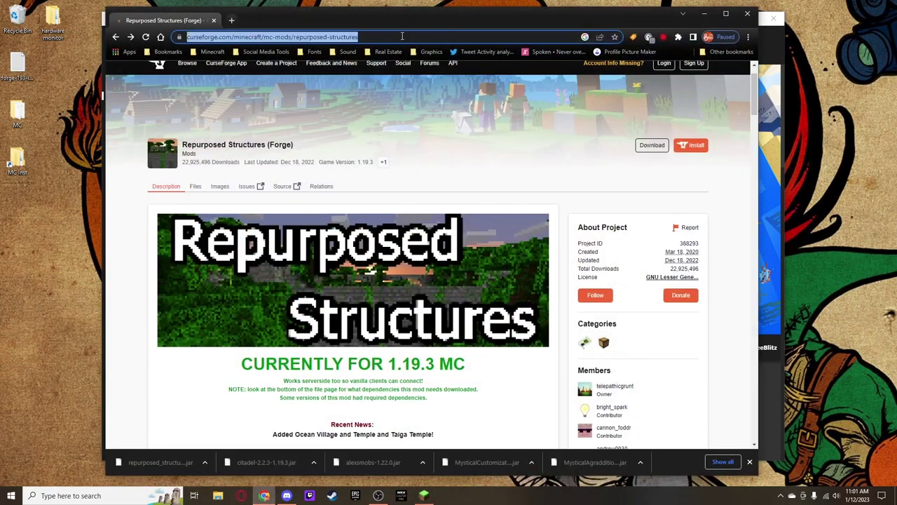
click(232, 20)
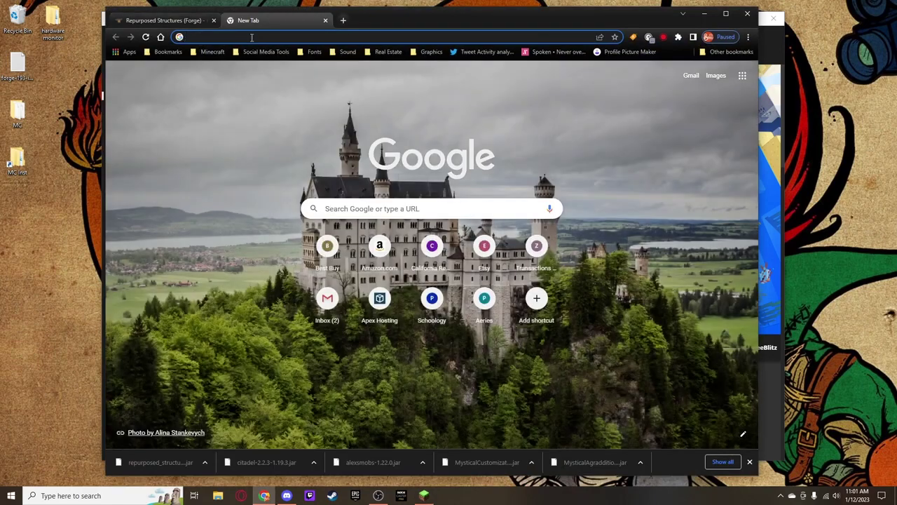
text(jvav)
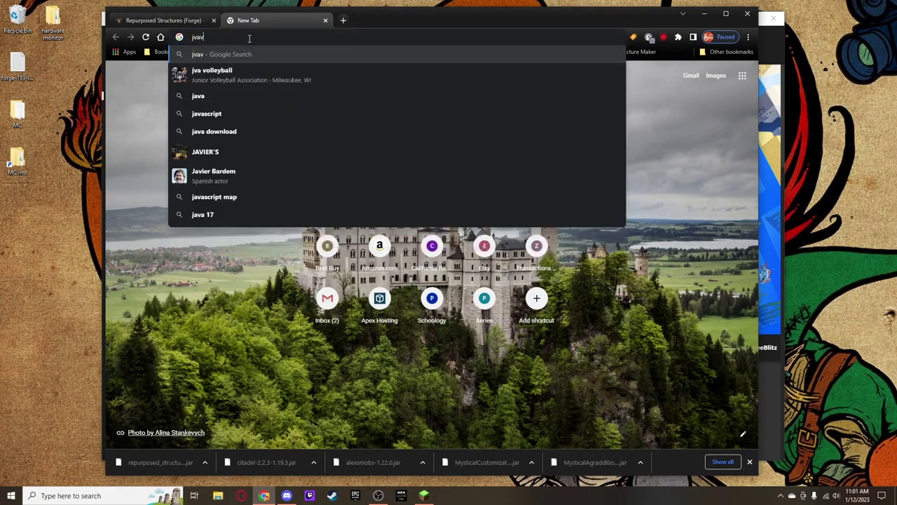
key(BackSpace)
key(BackSpace)
key(BackSpace)
text(ava)
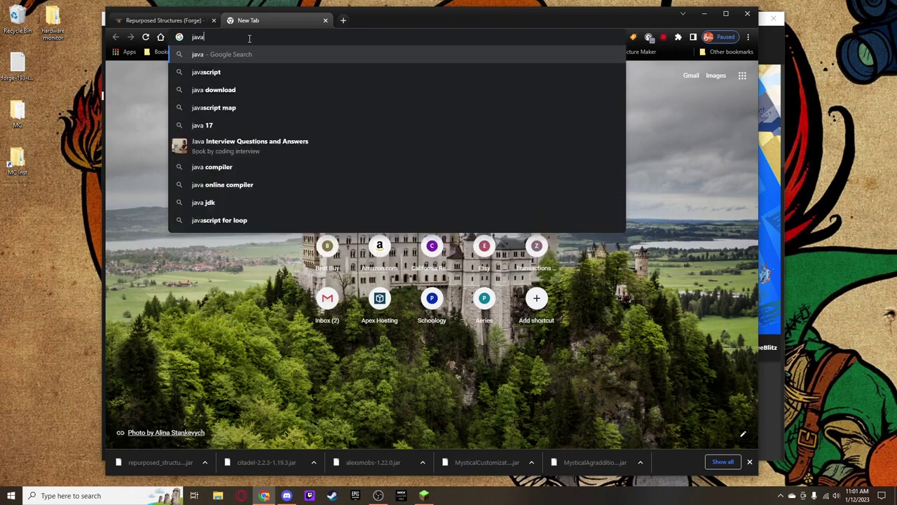
text(.com)
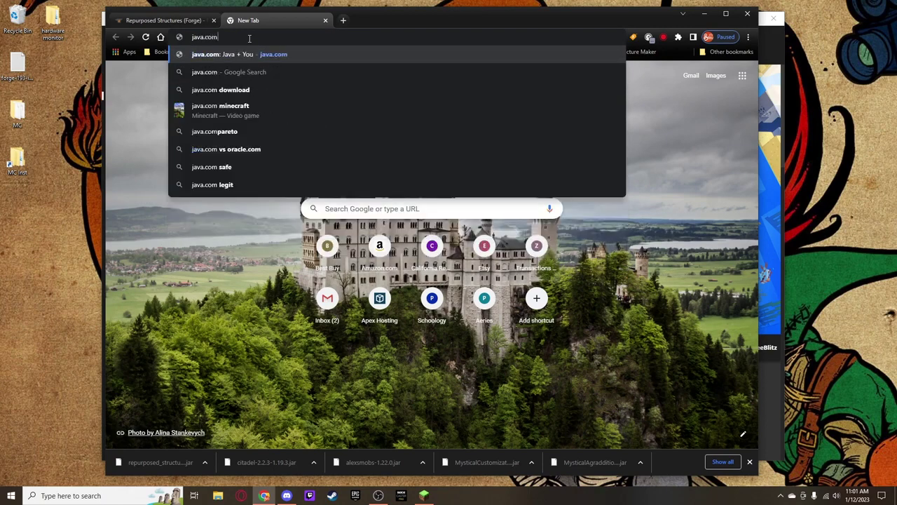
key(Return)
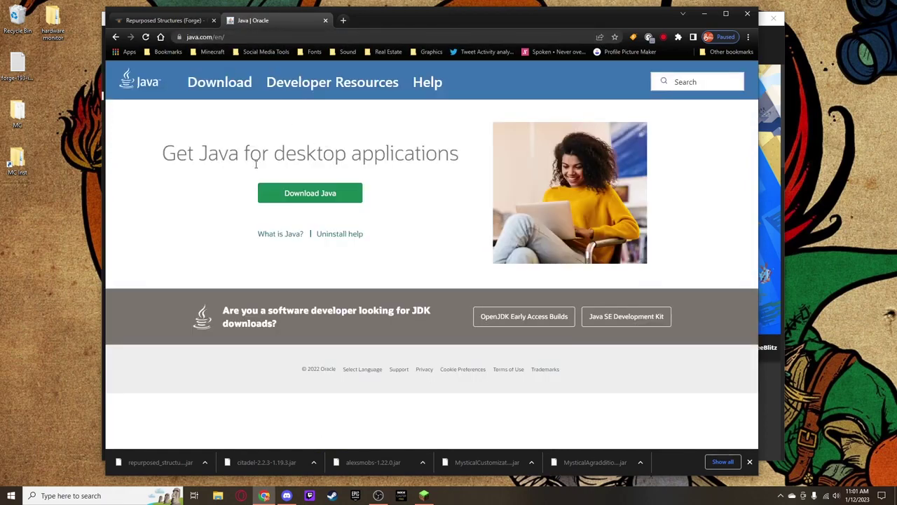
Save the 64-bit Java installer jre-8u351-windows-x64.exe to the Desktop
click(309, 200)
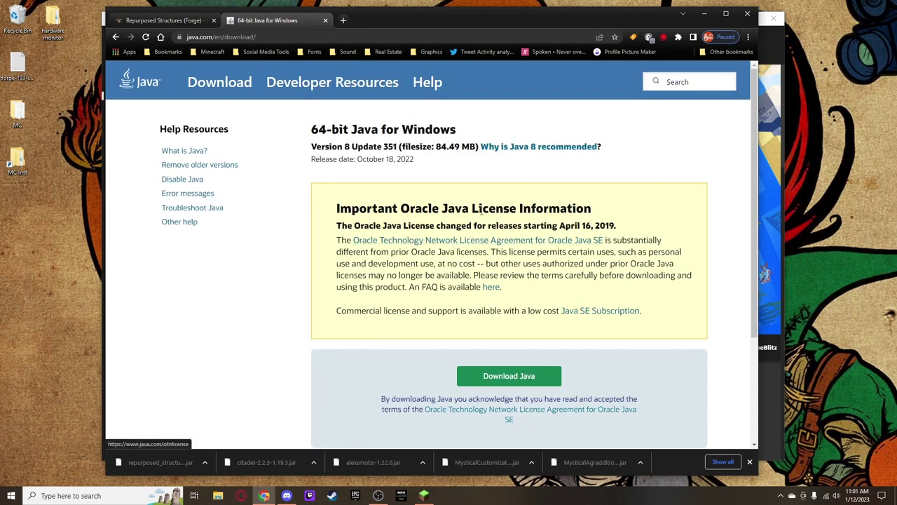
scroll(560, 239, down, 3)
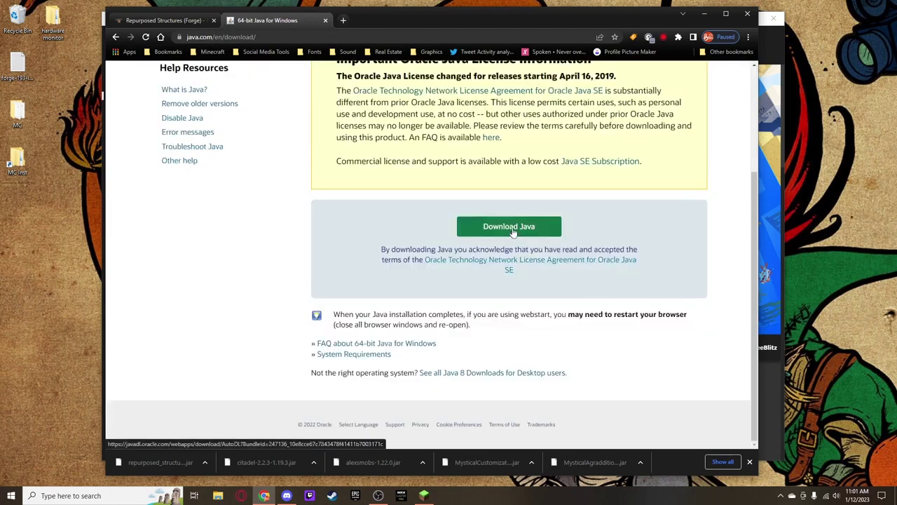
click(513, 226)
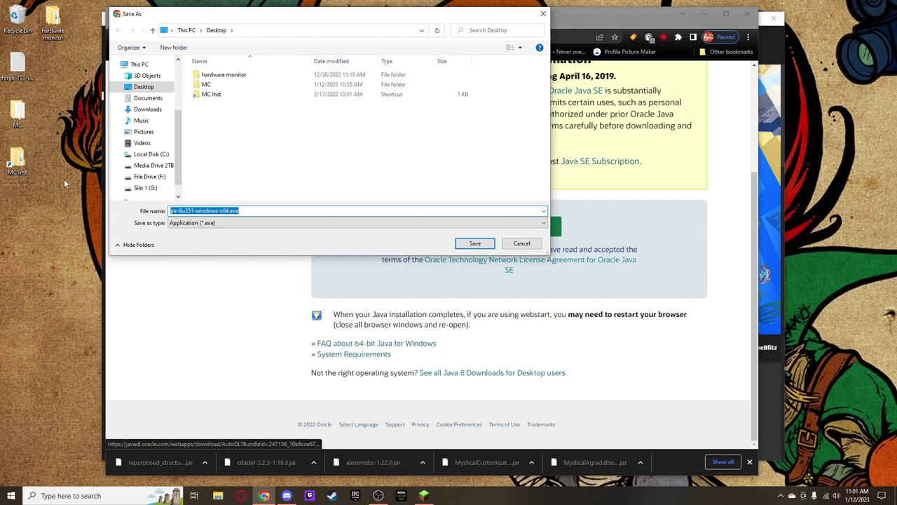
click(463, 244)
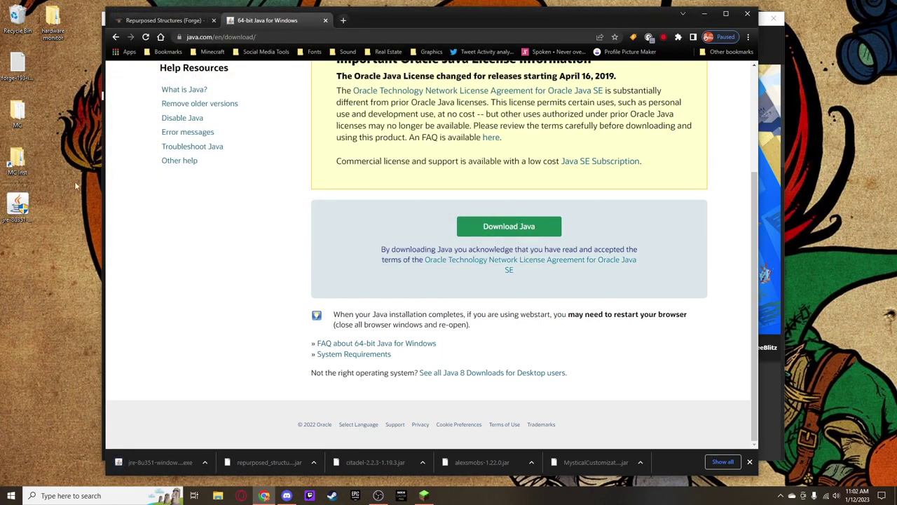
Install Java from the desktop jre-8u351 installer, approving the prompt, and close the finished setup
click(19, 203)
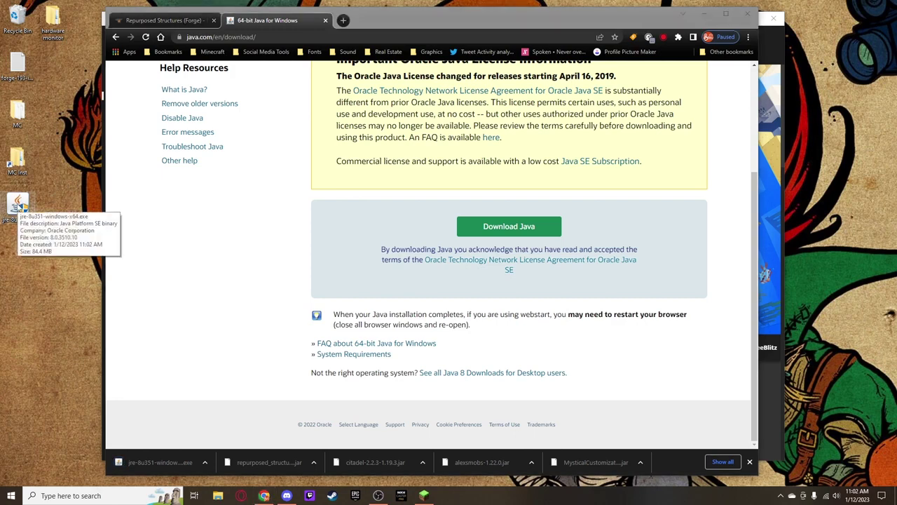
double_click(18, 205)
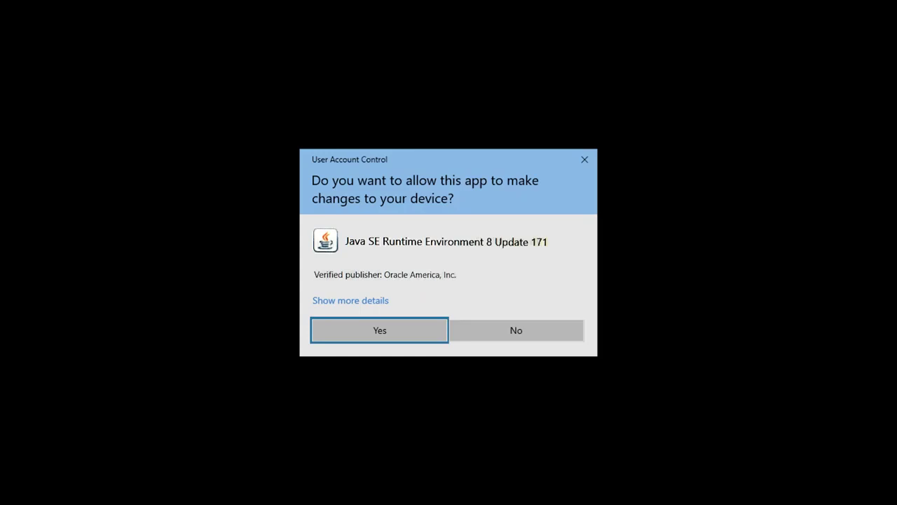
key(Return)
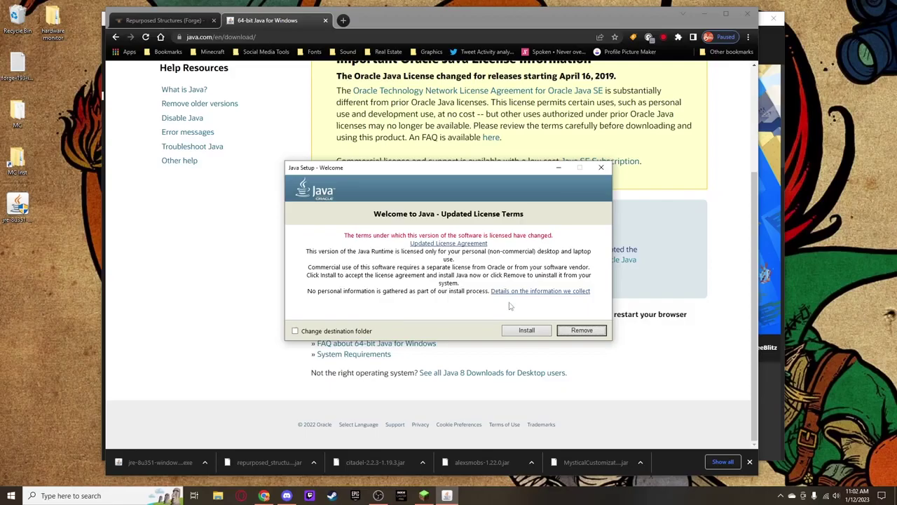
drag(428, 184, 412, 142)
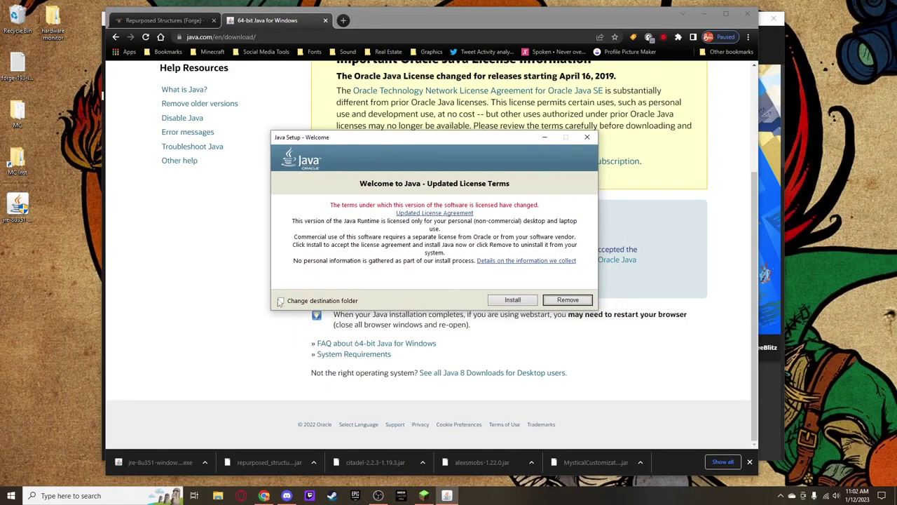
click(513, 300)
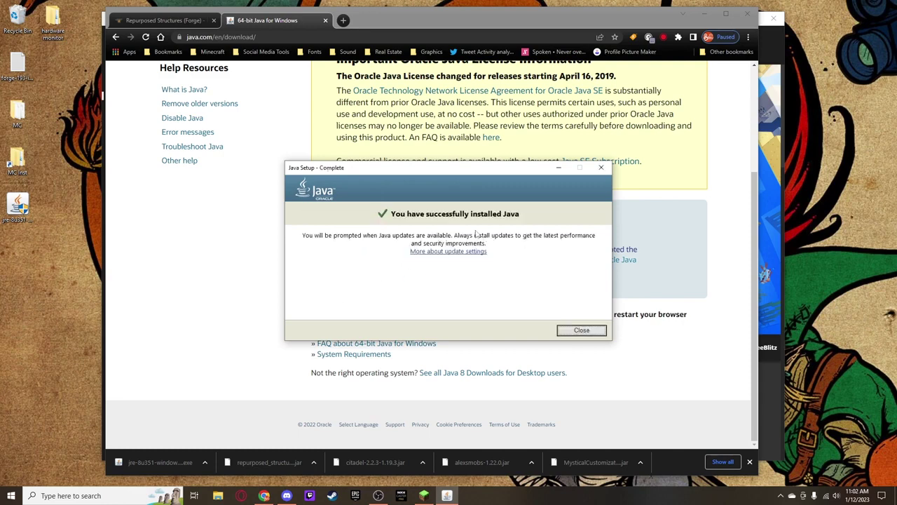
click(581, 329)
click(272, 39)
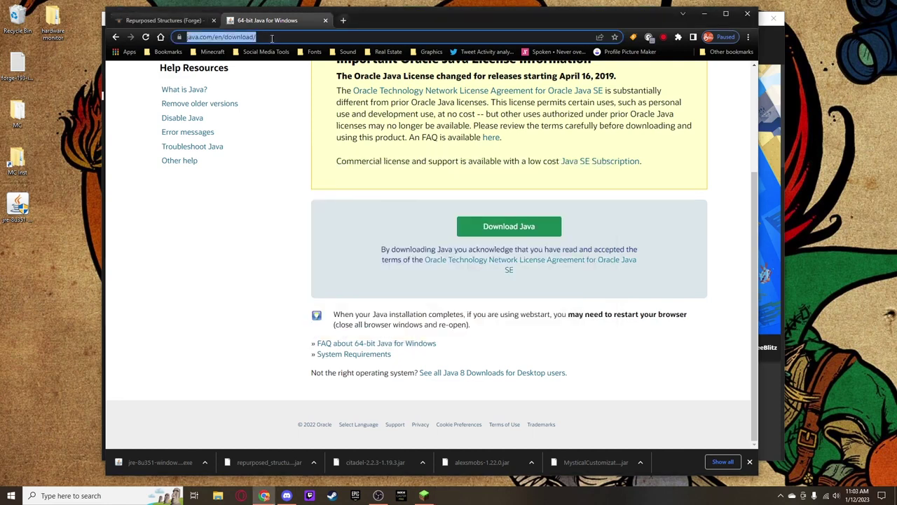
Search 'forge minecraft', open files.minecraftforge.net, and request the latest 1.19.3 Installer
text(for)
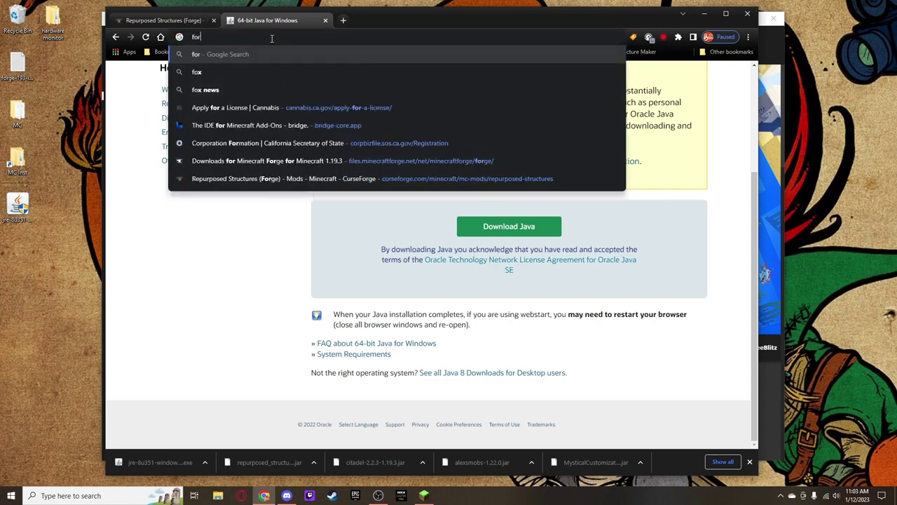
text(ge minecraft)
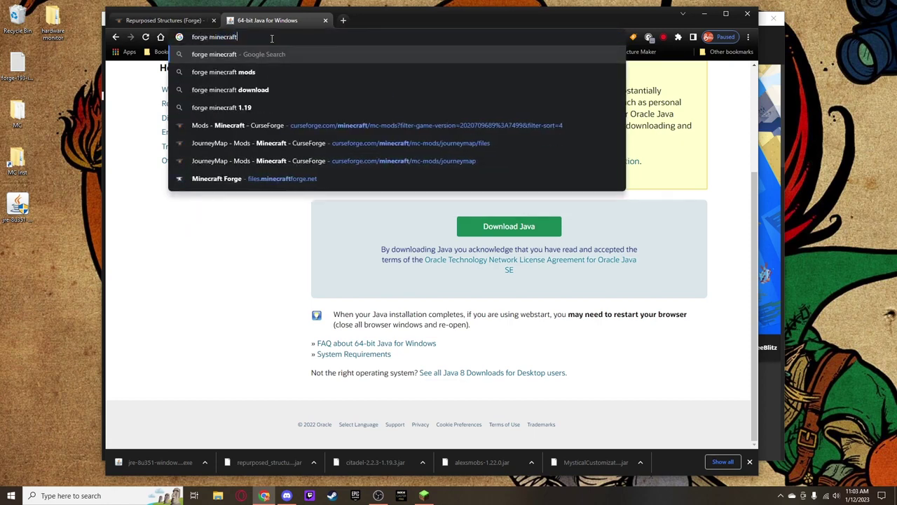
key(Return)
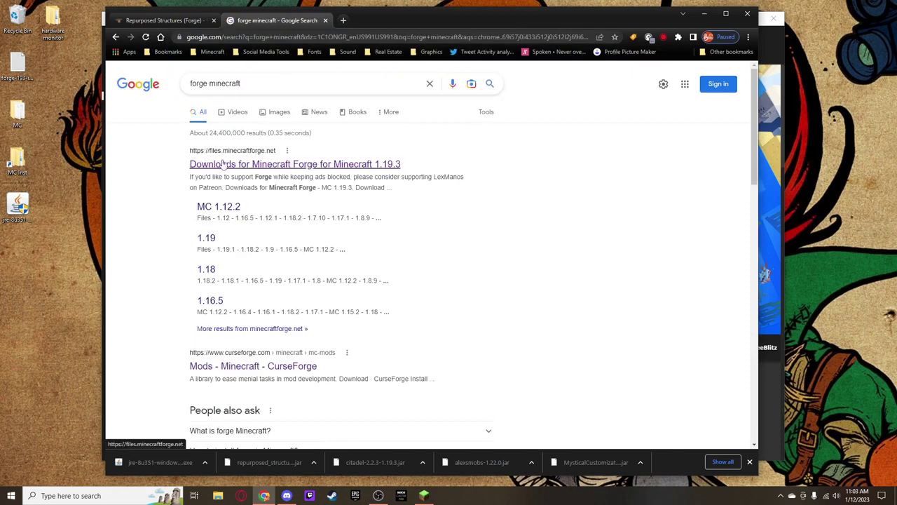
click(260, 163)
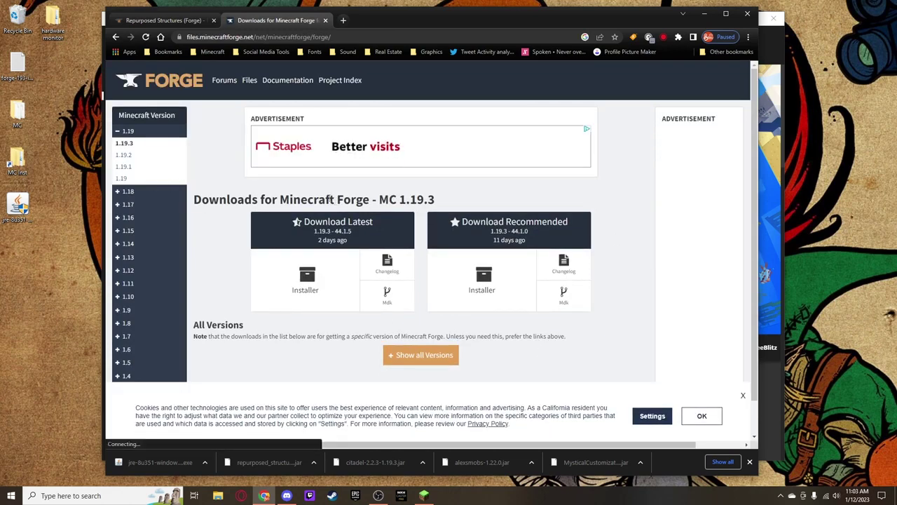
click(337, 224)
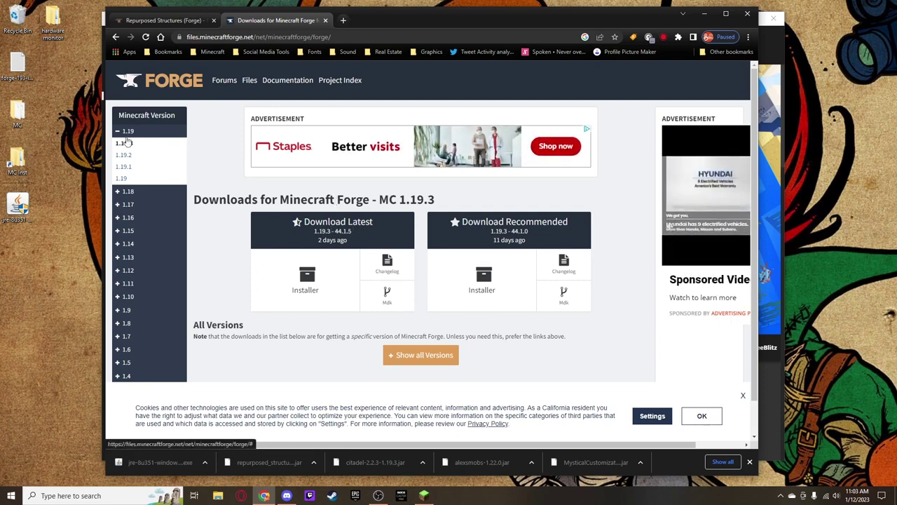
click(309, 280)
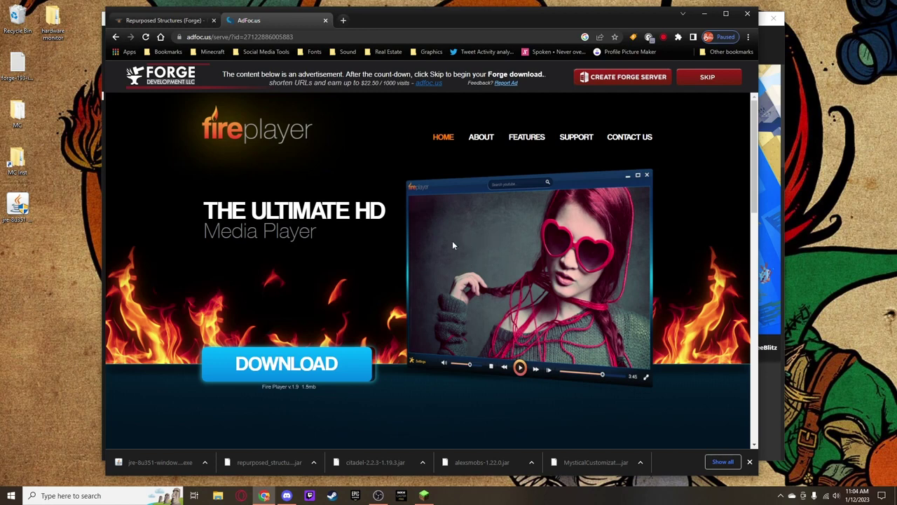
Skip the ad and save forge-1.19.3-44.1.5-installer.jar to the Desktop
click(716, 78)
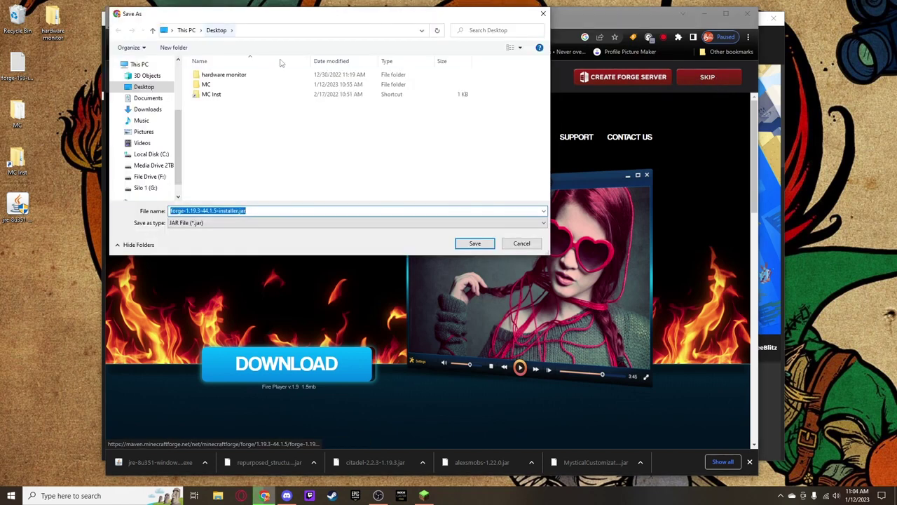
drag(253, 20, 220, 42)
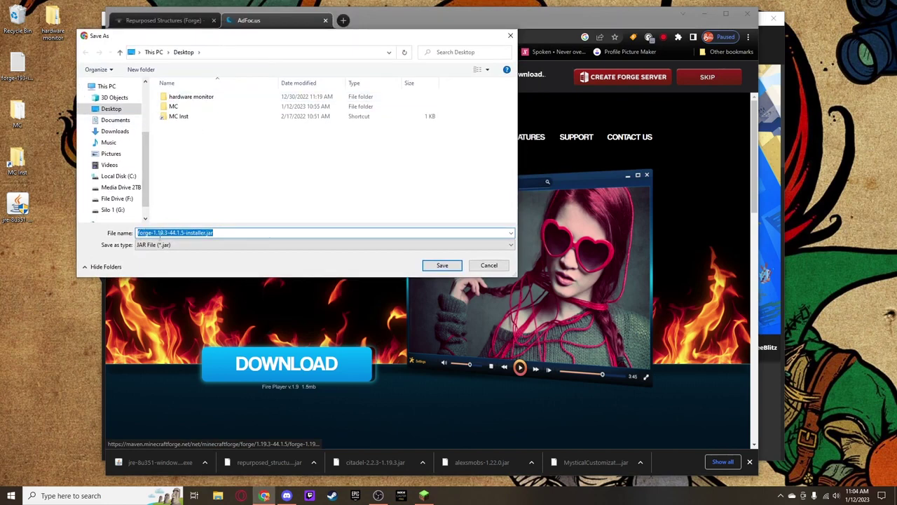
click(442, 265)
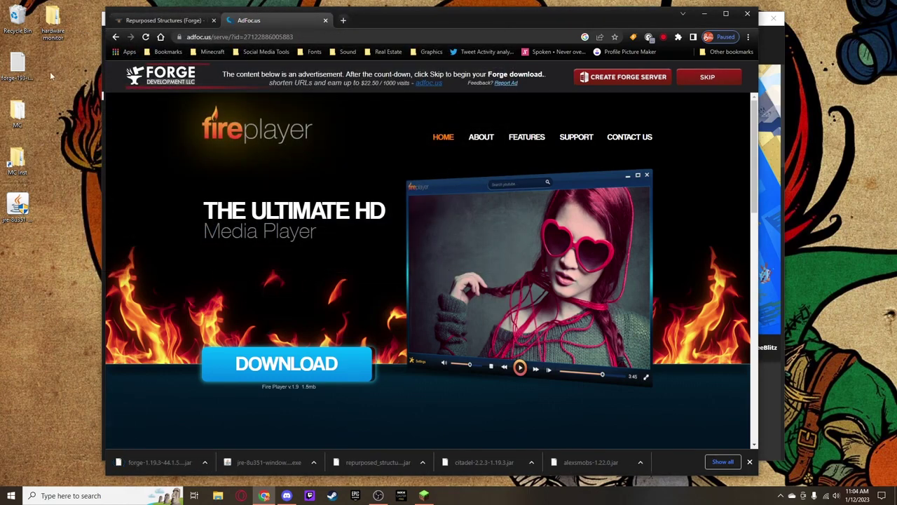
Shift the new jar on the desktop, close the ad tab, and minimize Chrome
drag(16, 256, 53, 256)
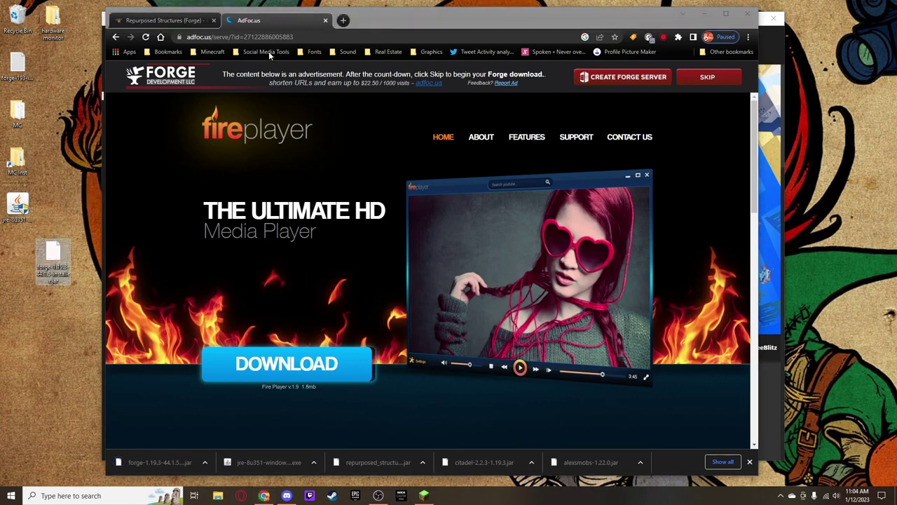
click(325, 21)
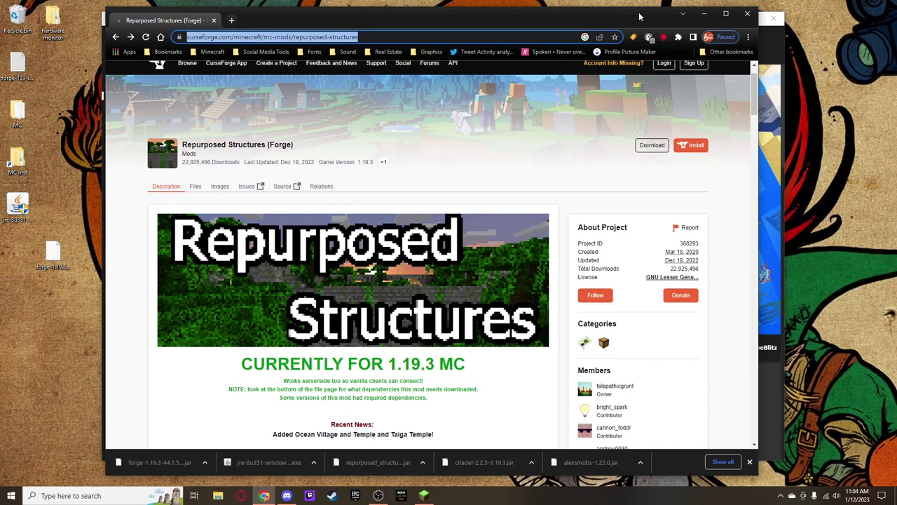
click(705, 13)
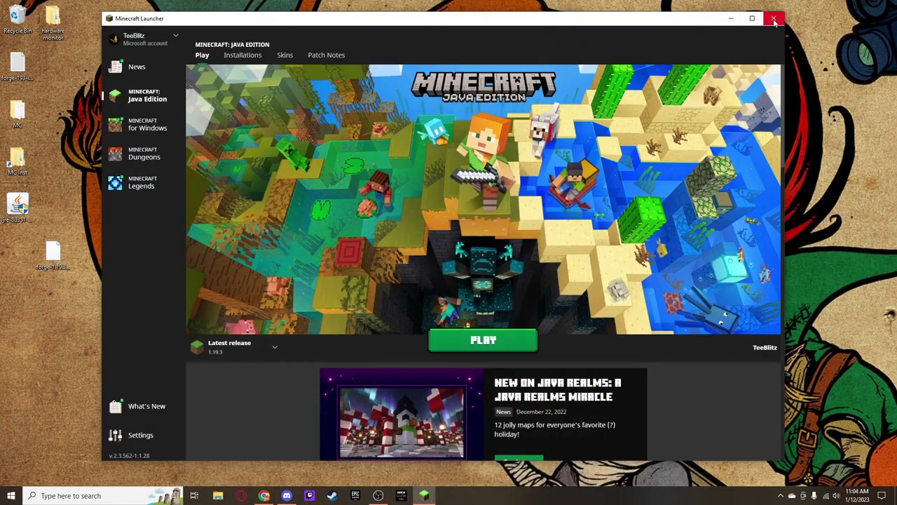
Close the Minecraft Launcher, place the Forge jar beside the Java installer, and try opening it
click(774, 22)
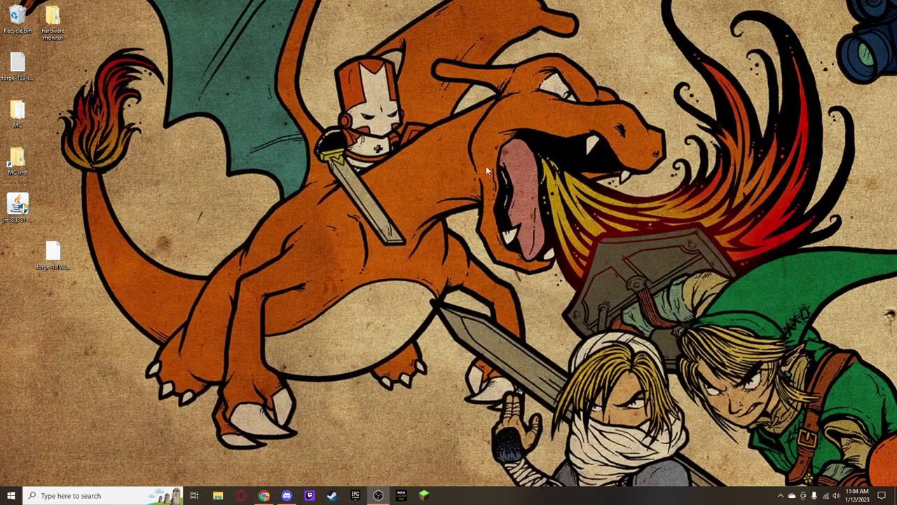
drag(55, 252, 68, 220)
double_click(59, 208)
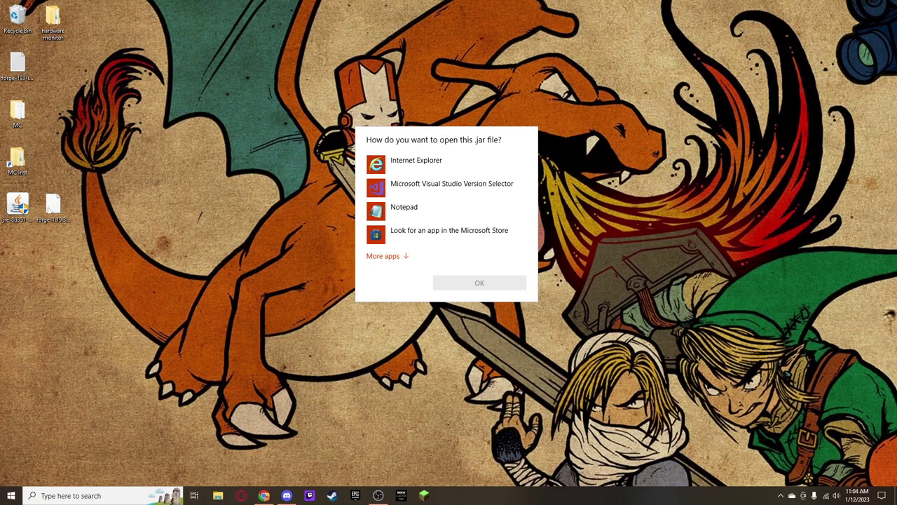
click(59, 206)
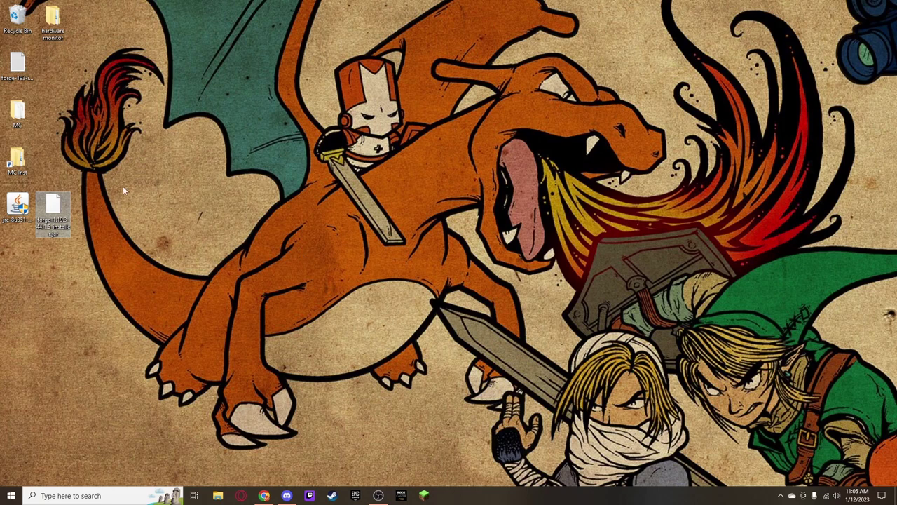
Rename the Forge jar to forge-193-install.jar and copy the new name
drag(53, 208, 192, 256)
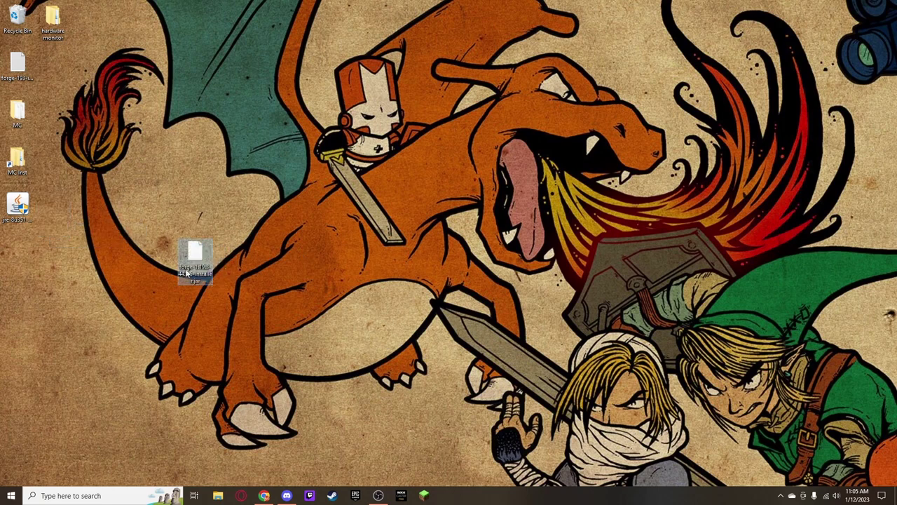
click(194, 280)
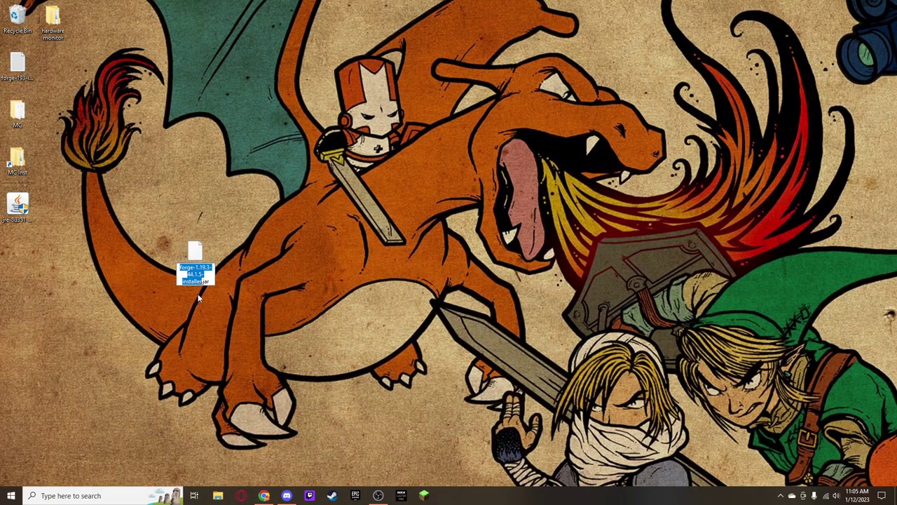
text(forge)
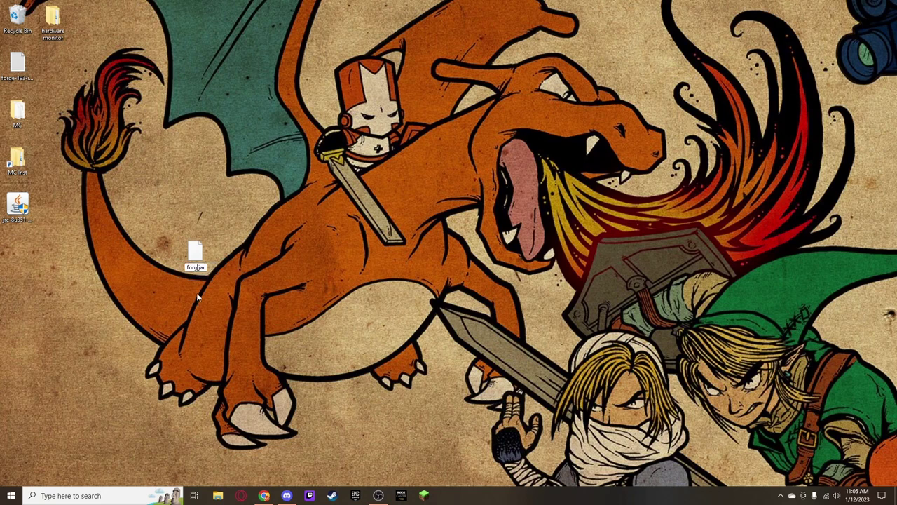
text(-193-instal)
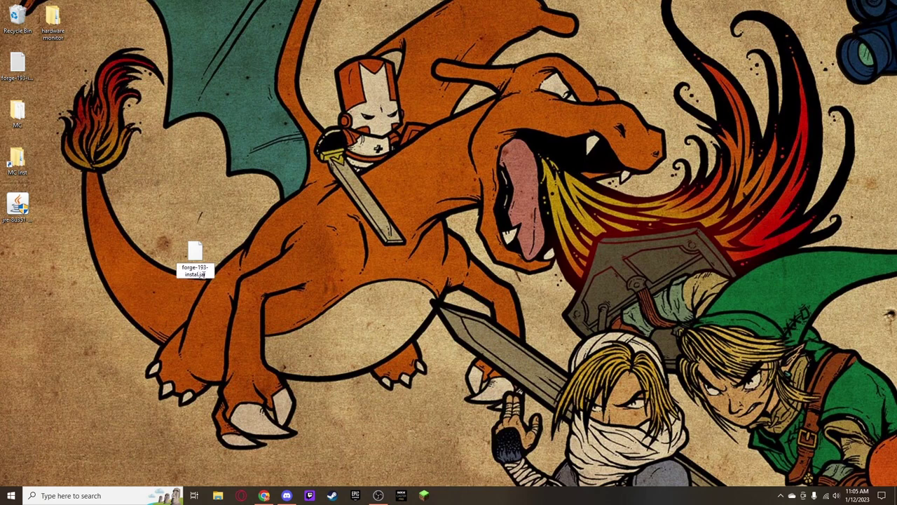
text(l)
drag(209, 276, 146, 267)
right_click(191, 270)
click(210, 301)
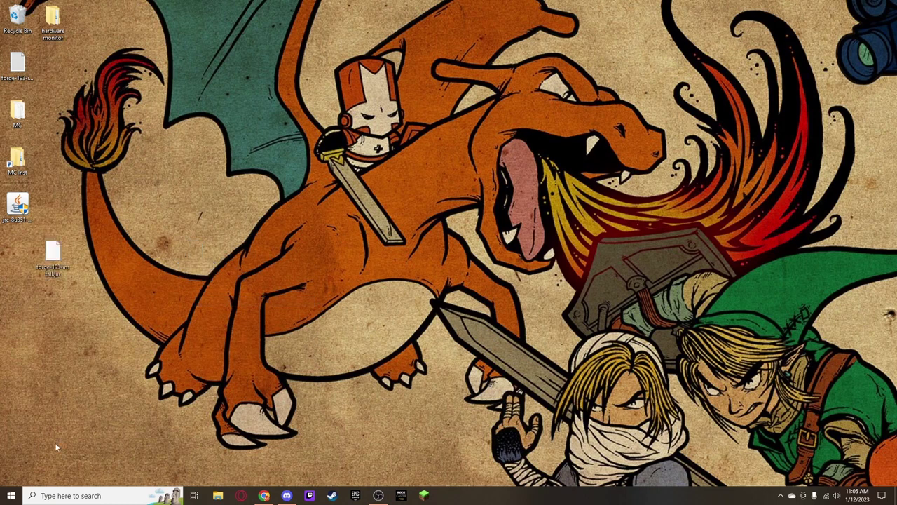